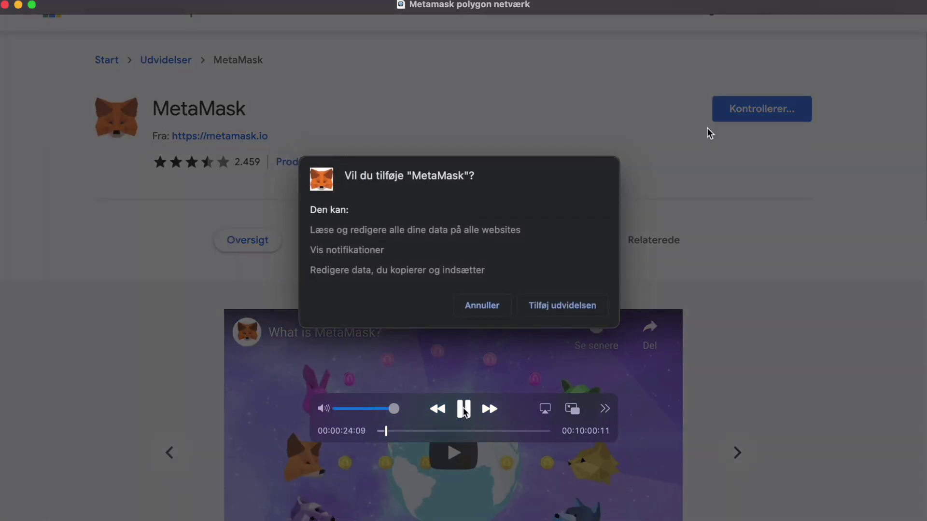
Step: Request adding the MetaMask extension to Chrome from its Web Store listing
click(463, 408)
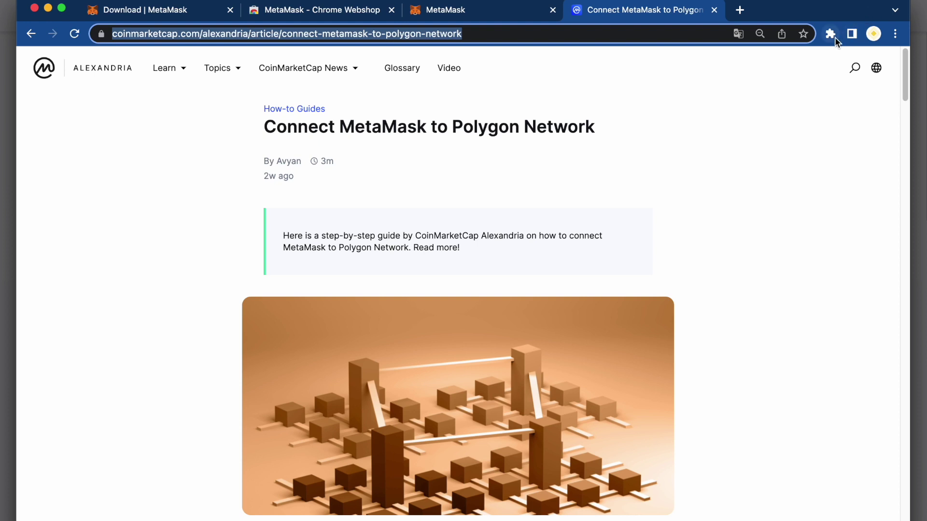
click(831, 37)
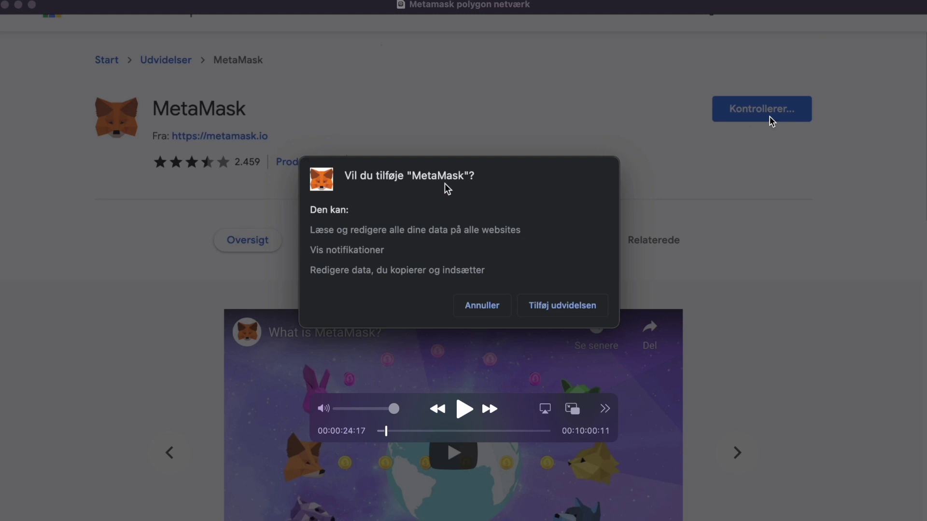
Step: Confirm adding the MetaMask extension in the 'Tilføj udvidelsen' dialog
click(460, 412)
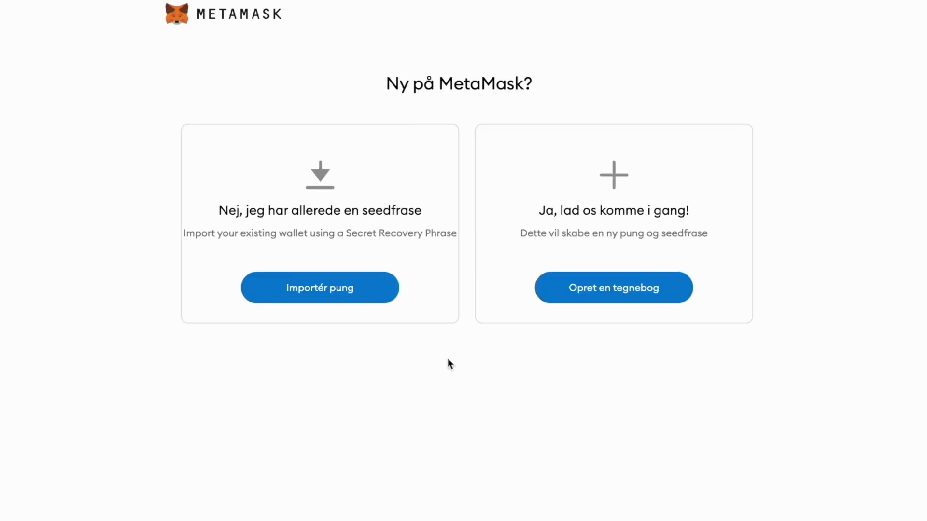
Step: Start a new wallet with 'Opret en tegnebog' and answer the usage-data question
mouse_move(598, 453)
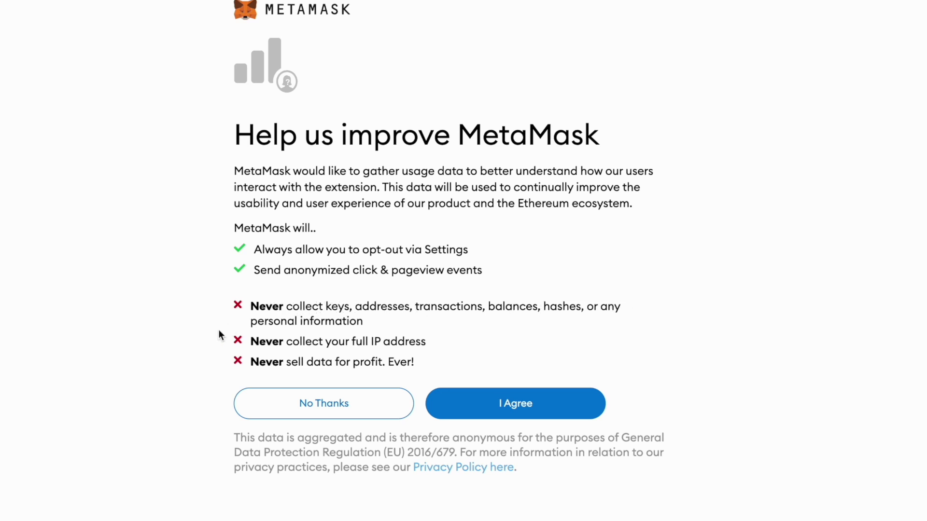
click(530, 406)
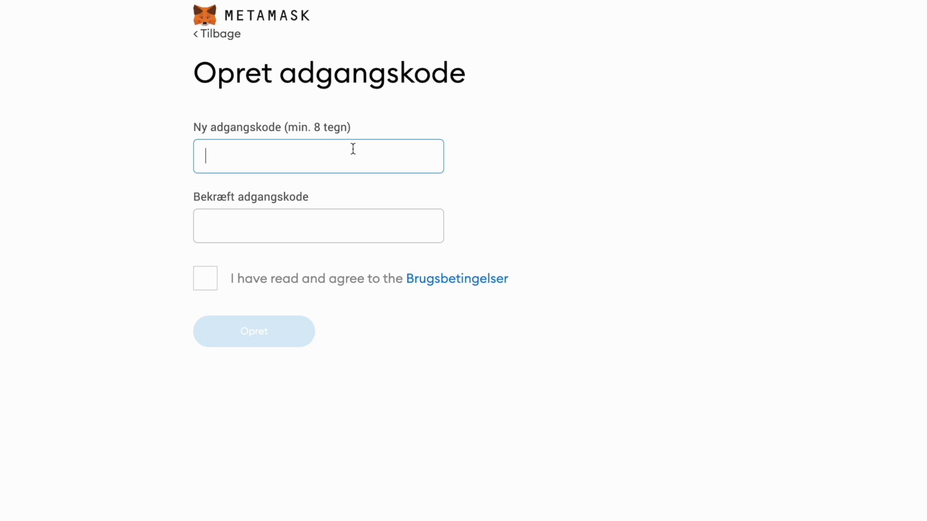
Step: Enter and confirm the wallet password, accept the terms of use, and create the wallet
text(••••••••)
click(236, 231)
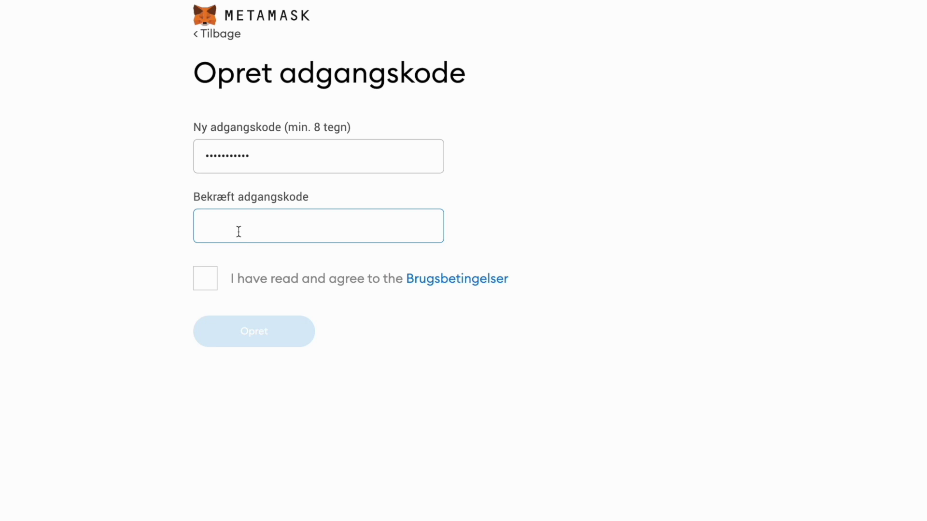
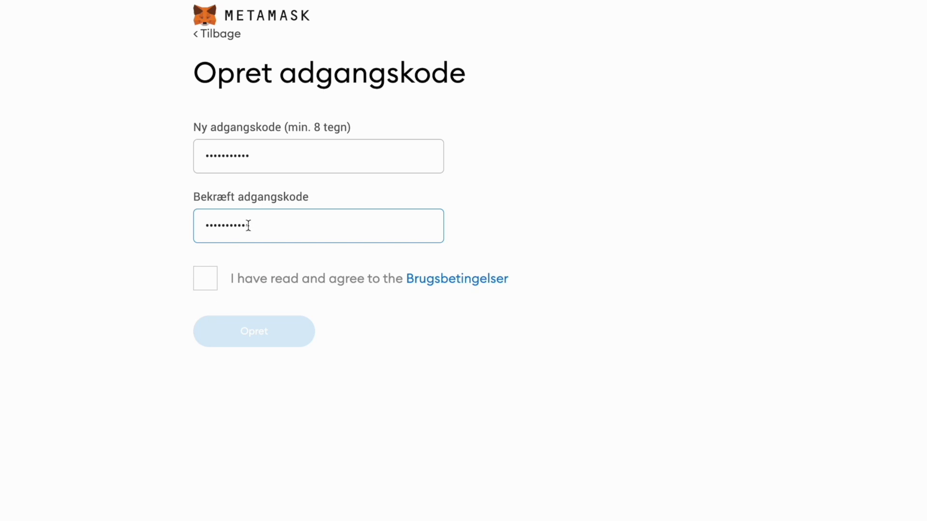
click(212, 279)
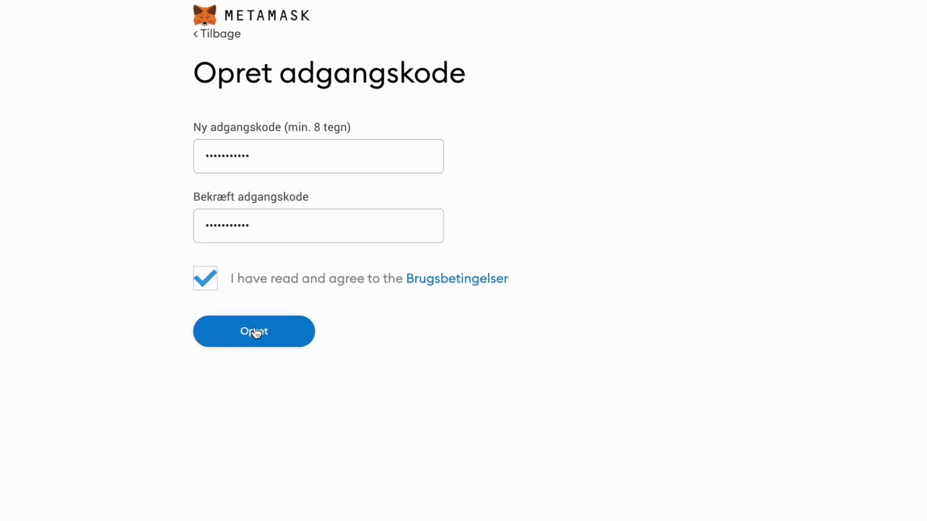
click(255, 332)
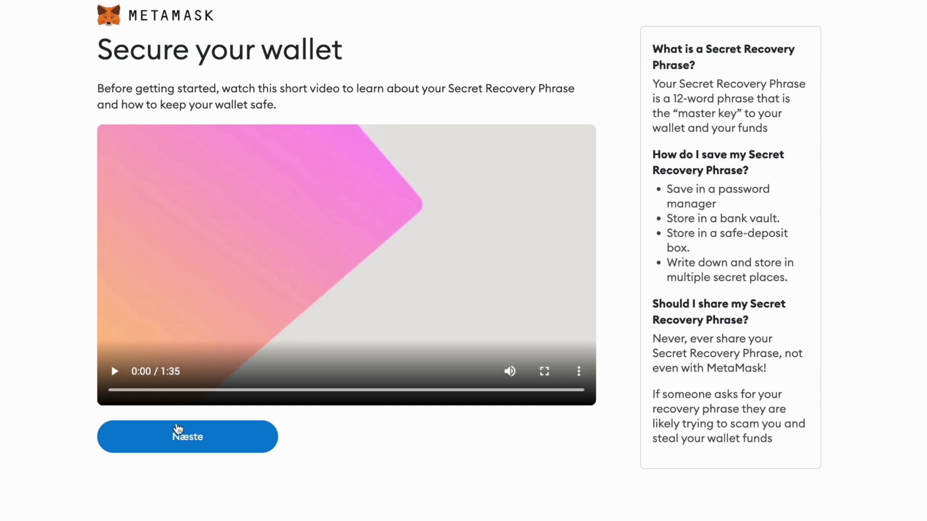
Step: Continue past the security video and pick the recovery words kite and permit in order
click(218, 451)
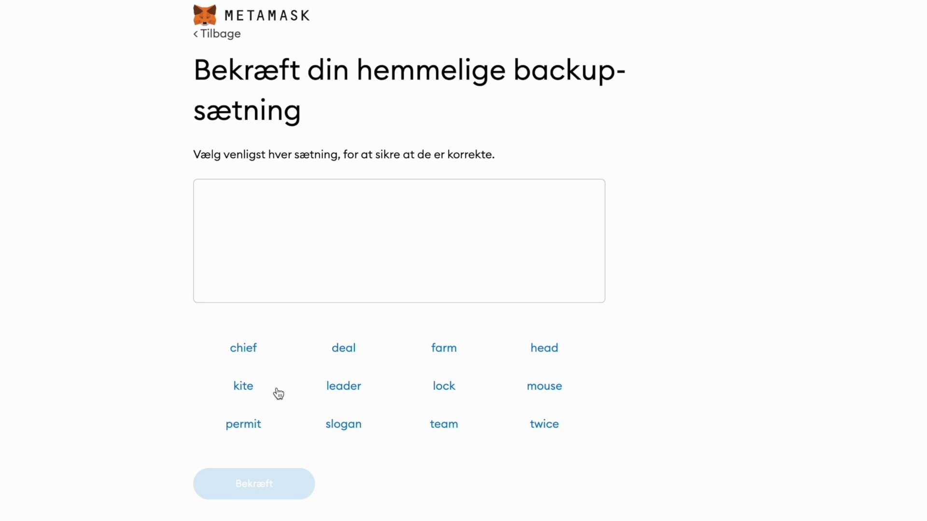
click(240, 390)
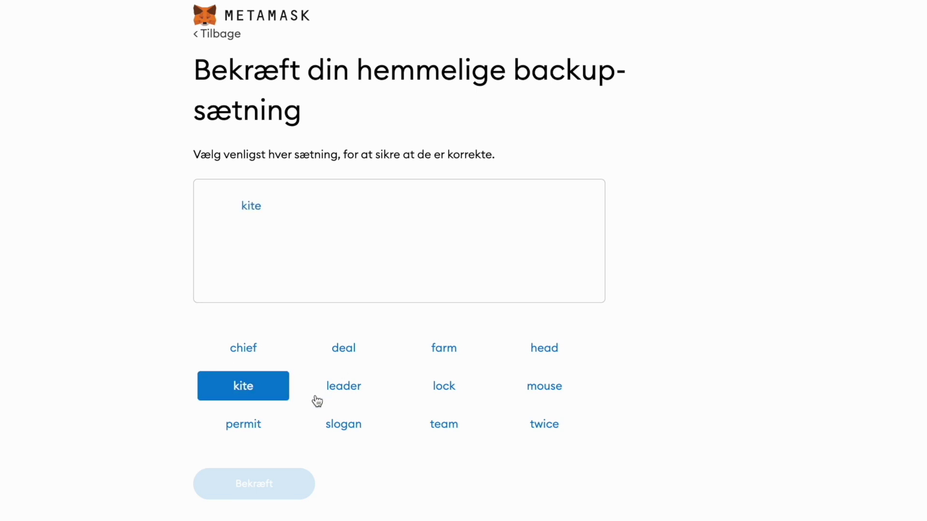
click(263, 422)
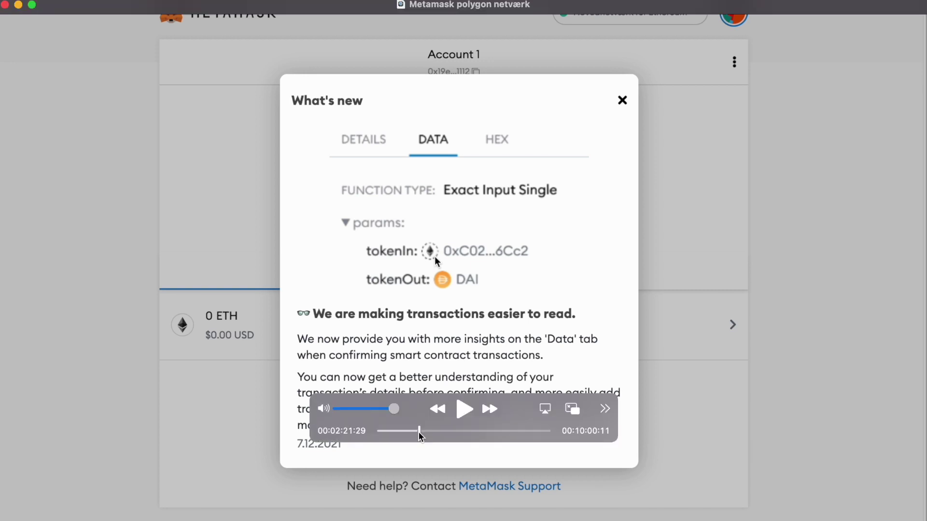
Step: Dismiss What's new, open the Add a network form, and return to the Polygon guide
click(463, 408)
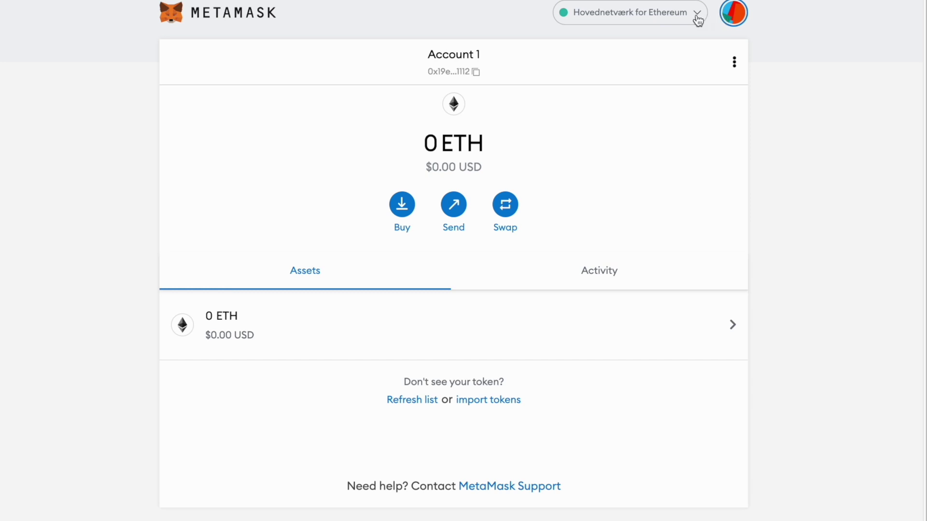
click(695, 19)
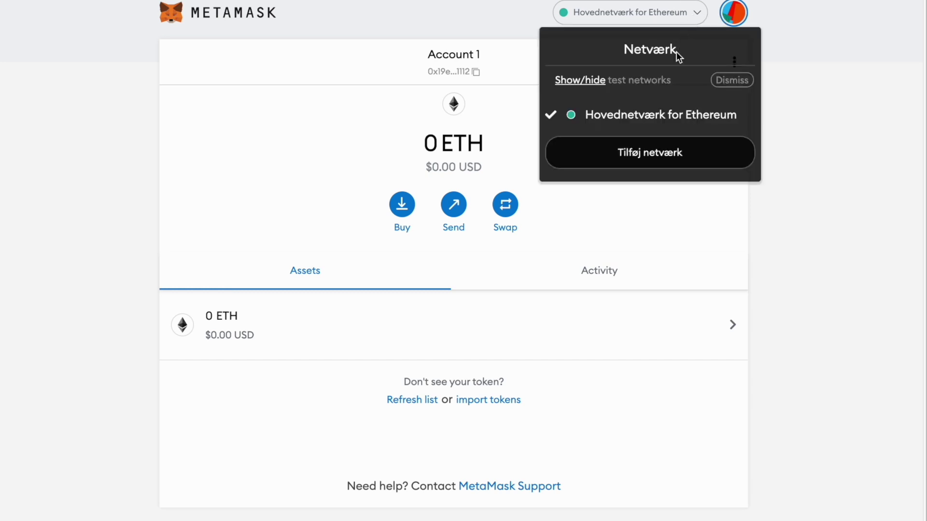
click(656, 164)
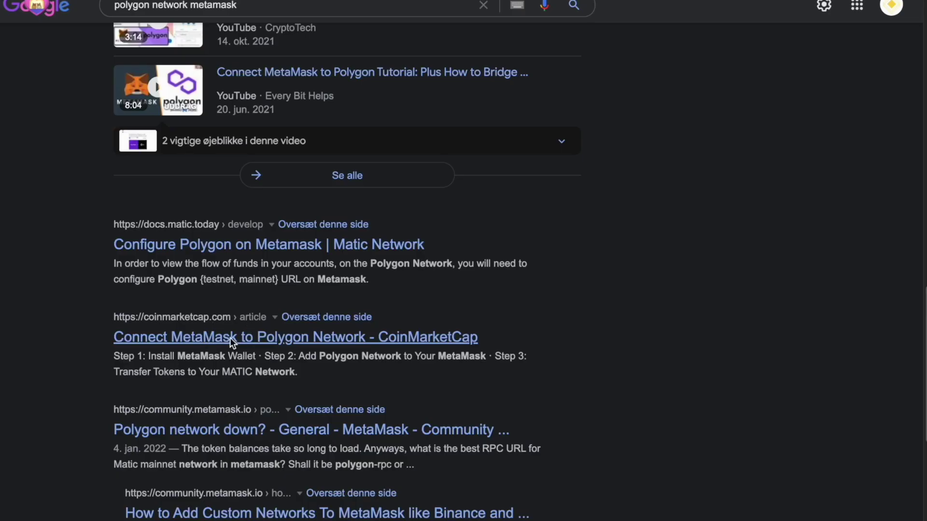
click(230, 338)
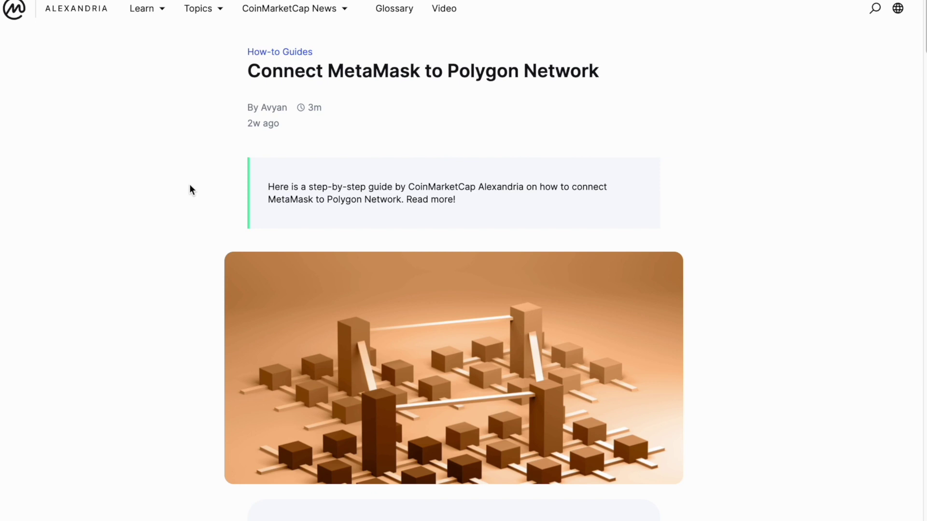
Step: Scroll the guide to the Matic Mainnet settings and copy the network name Polygon
scroll(190, 185, down, 7)
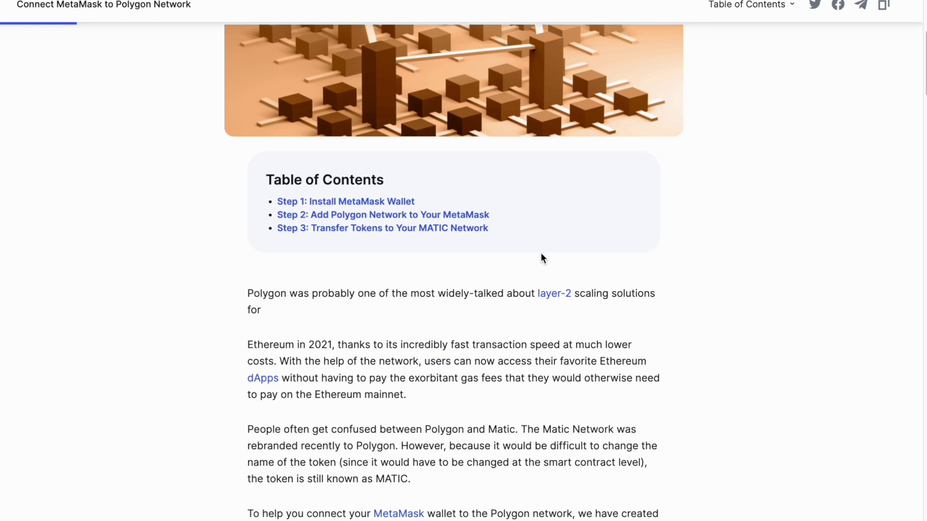
scroll(540, 252, down, 6)
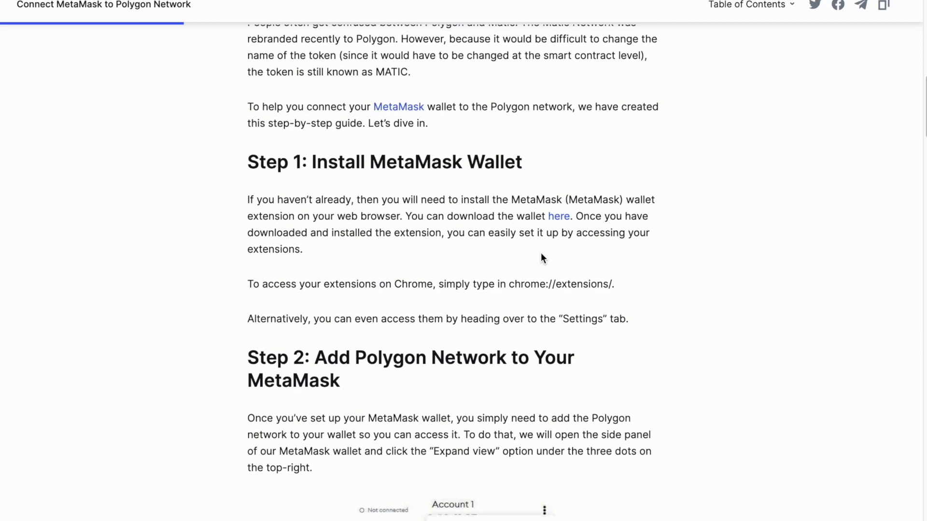
scroll(436, 317, down, 3)
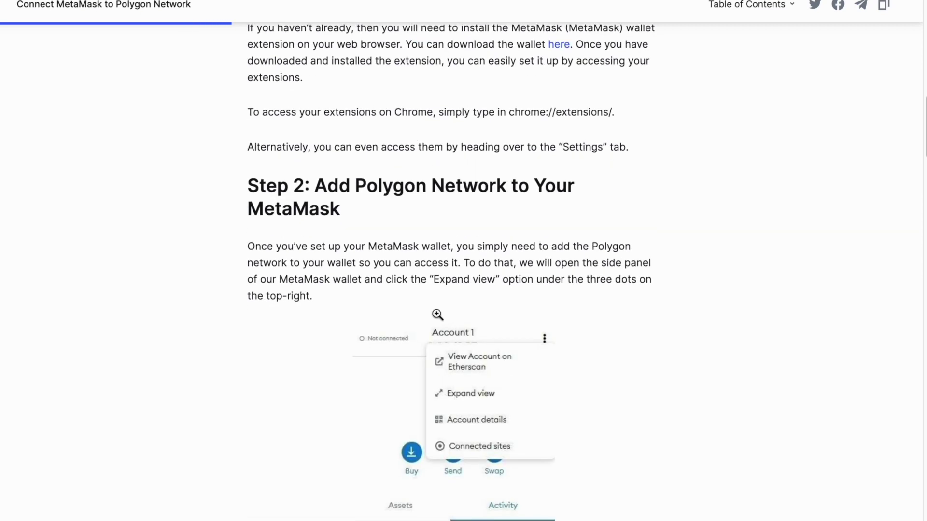
scroll(436, 316, down, 6)
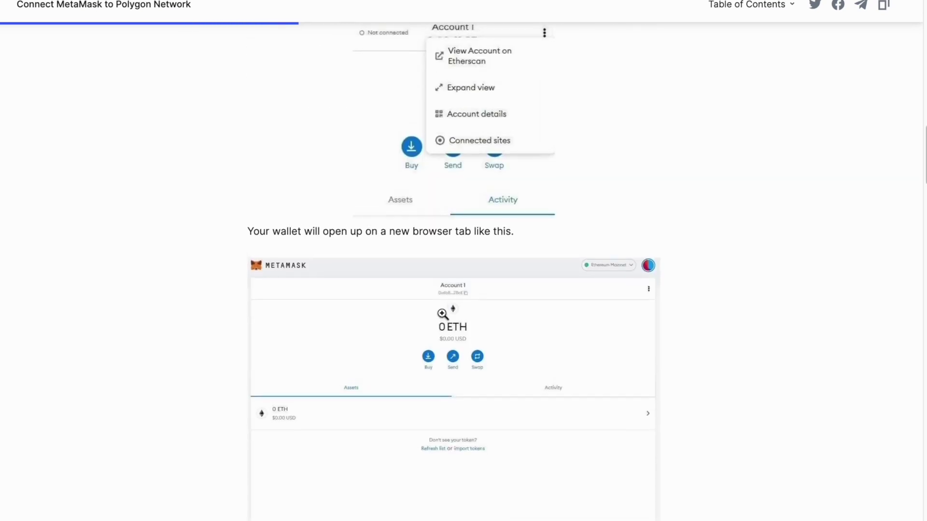
scroll(442, 314, down, 10)
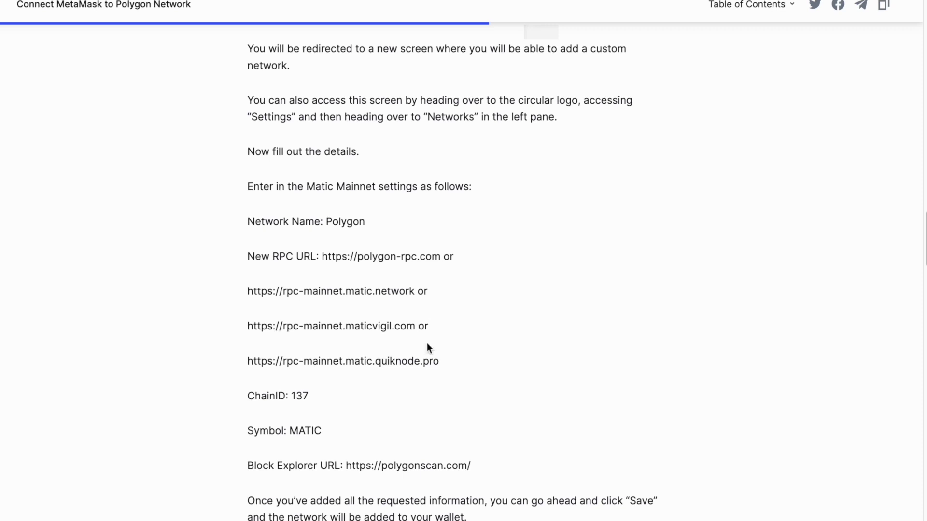
drag(326, 221, 366, 226)
key(ctrl+c)
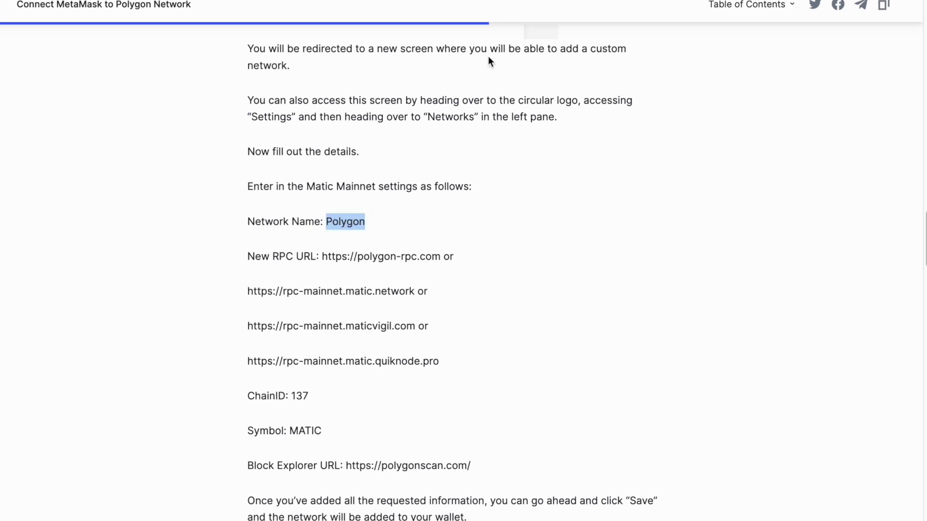
key(alt+Tab)
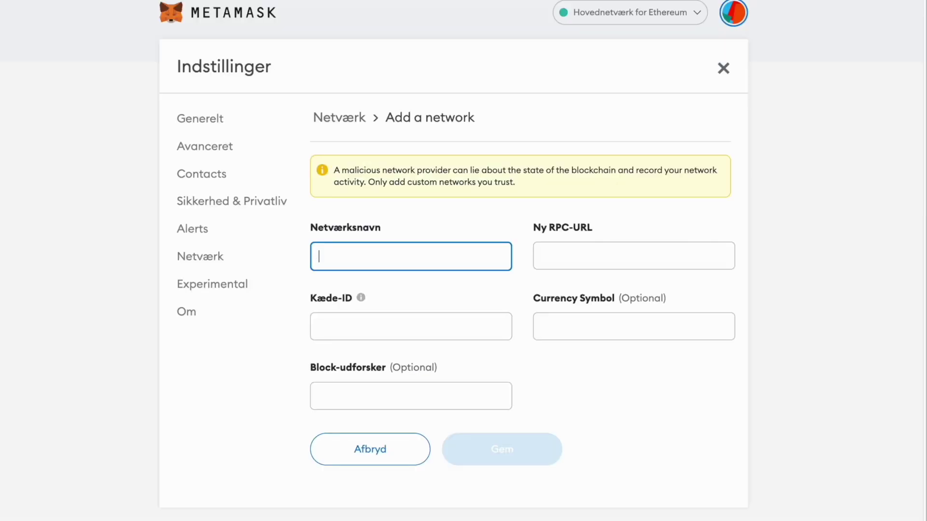
key(ctrl+v)
key(alt+Tab)
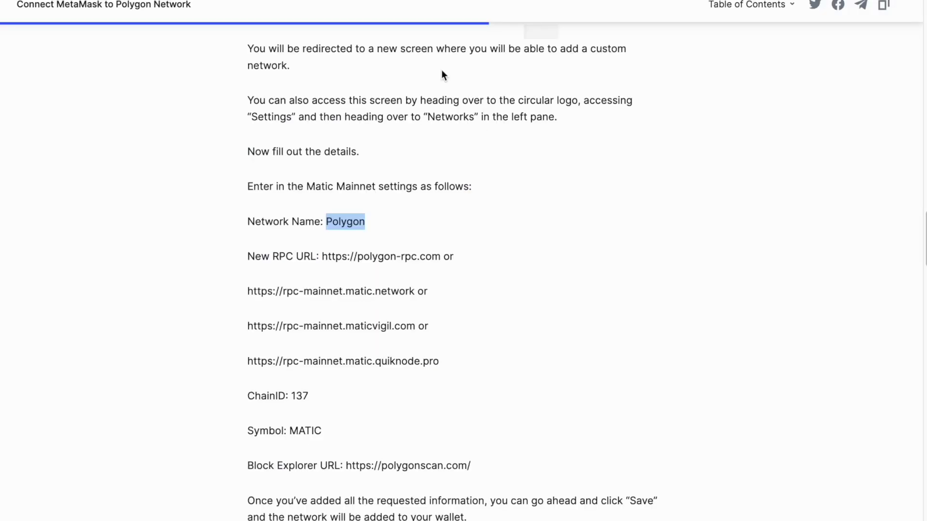
drag(320, 257, 440, 258)
key(ctrl+c)
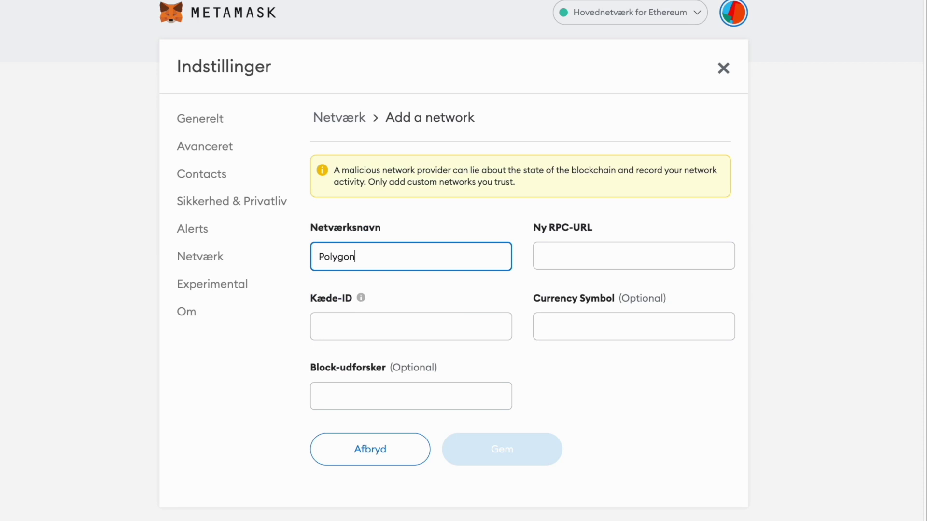
click(543, 256)
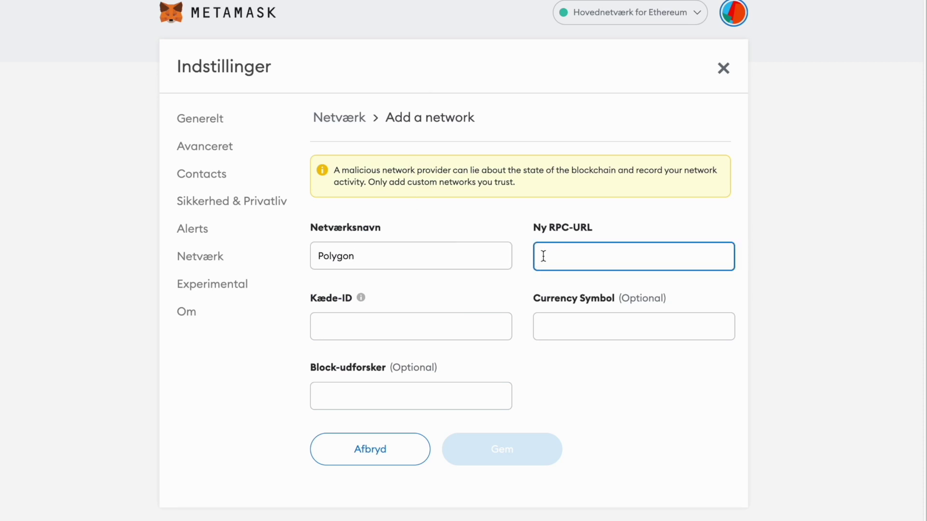
key(ctrl+v)
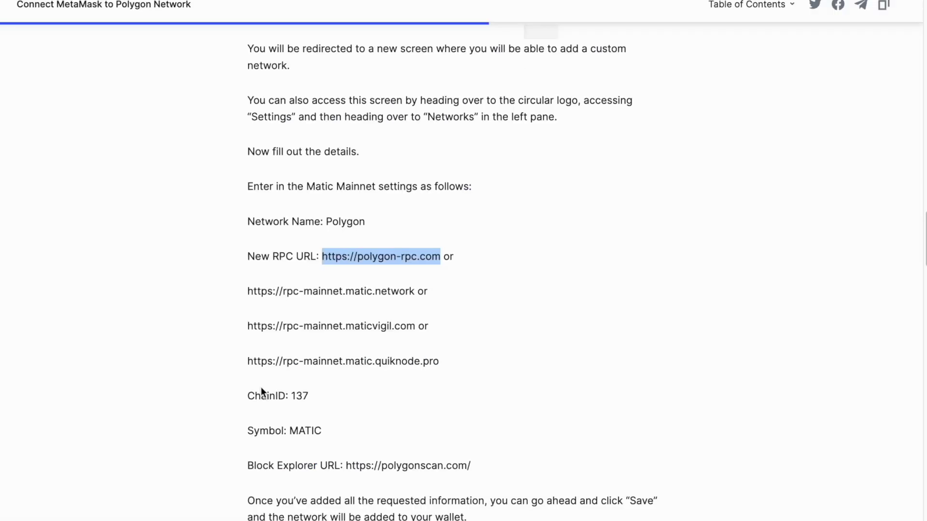
drag(292, 396, 306, 399)
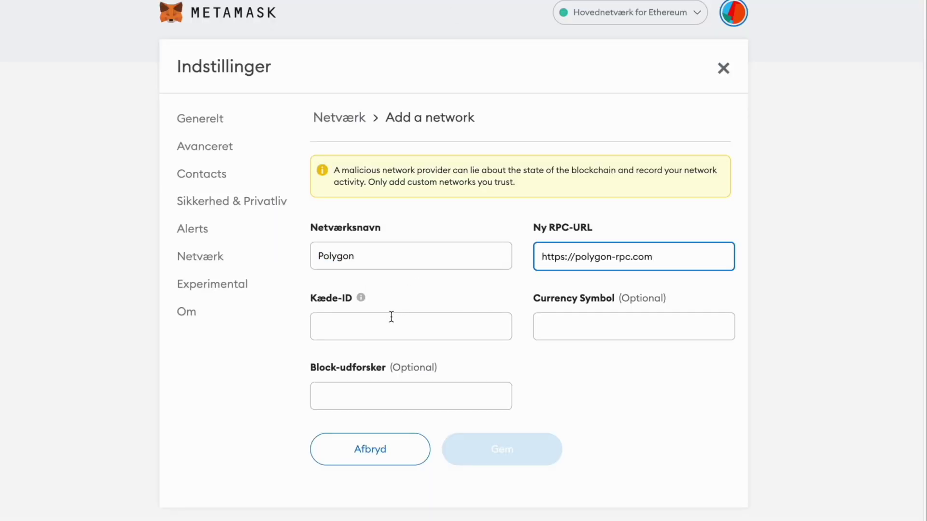
click(391, 317)
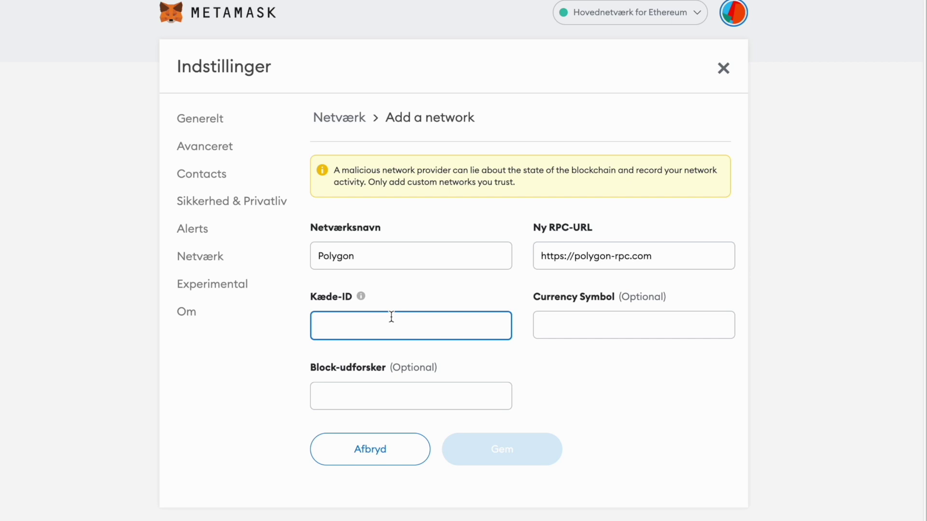
text(137)
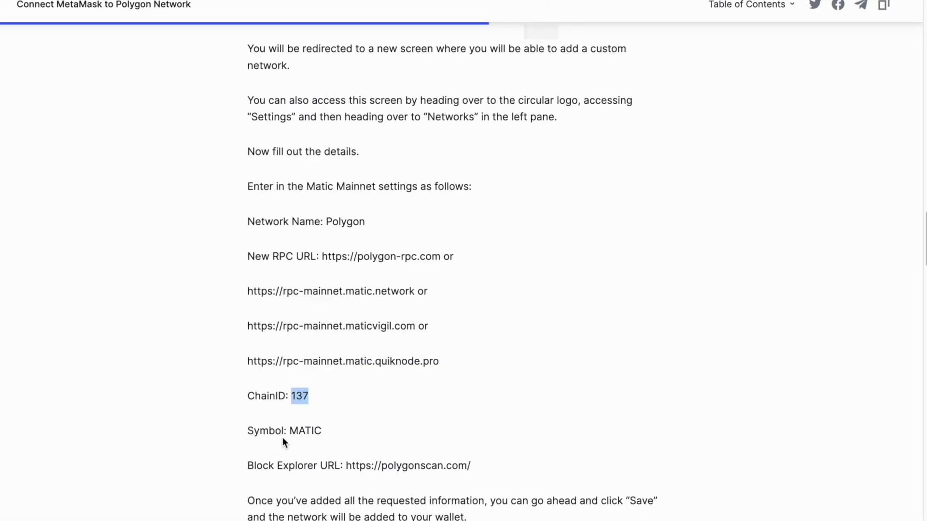
drag(289, 430, 327, 433)
key(ctrl+c)
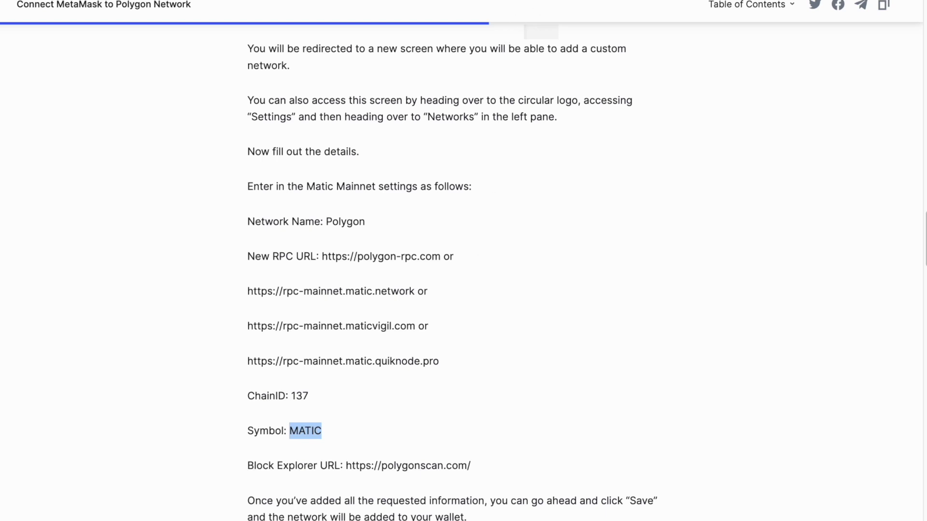
key(alt+Tab)
click(563, 321)
key(ctrl+v)
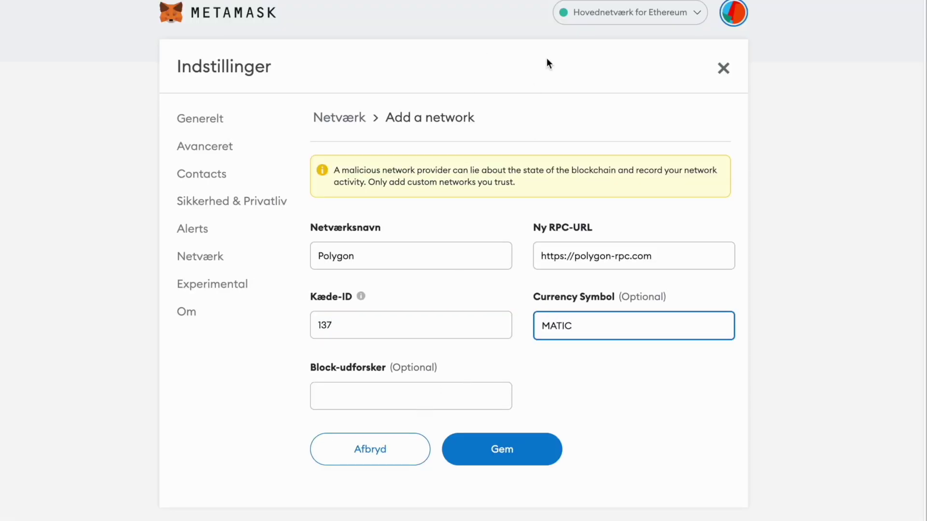
key(alt+Tab)
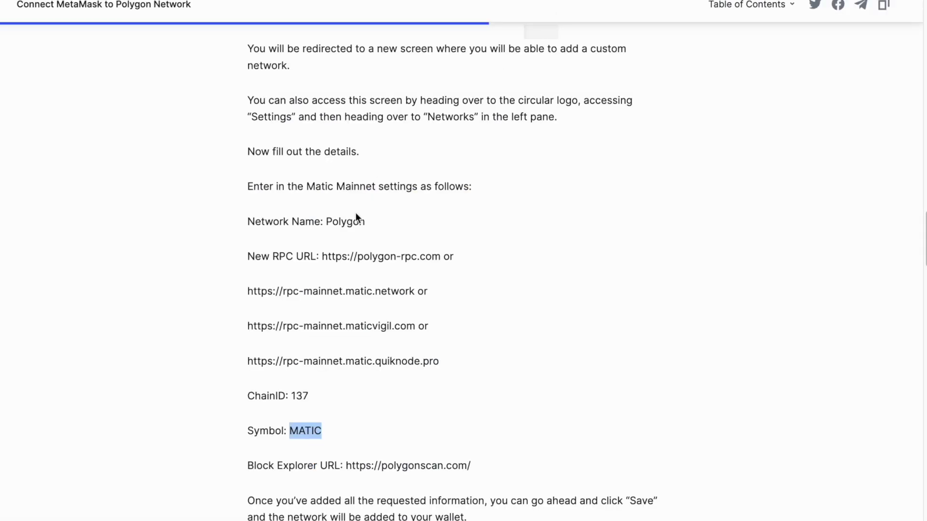
drag(247, 465, 475, 469)
key(ctrl+c)
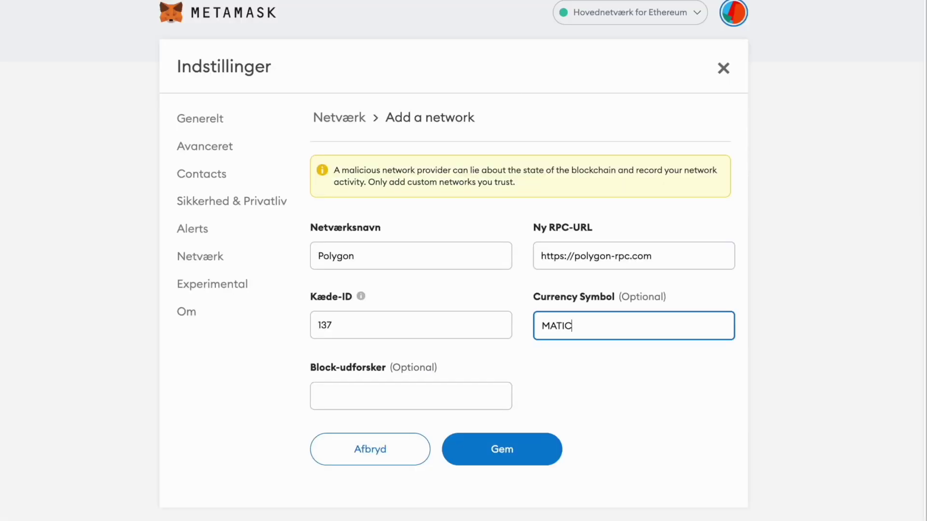
click(352, 382)
key(ctrl+v)
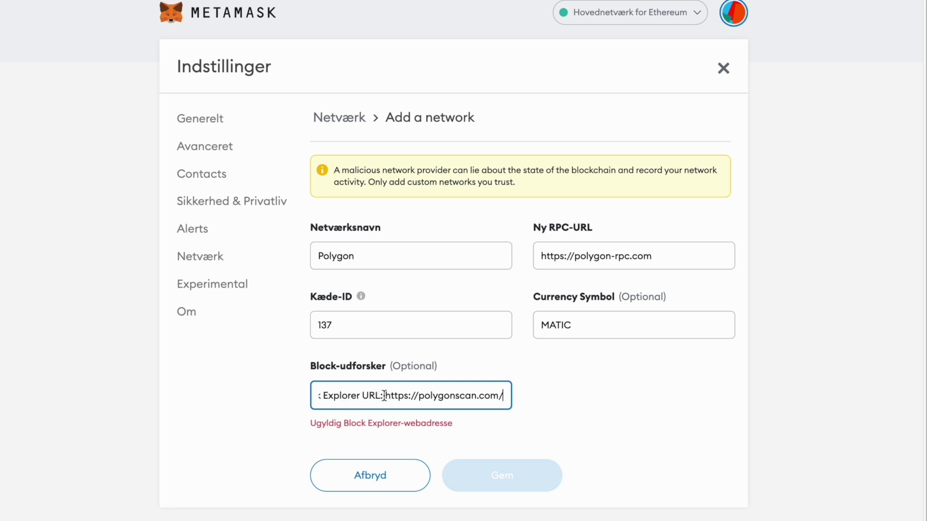
drag(385, 395, 311, 395)
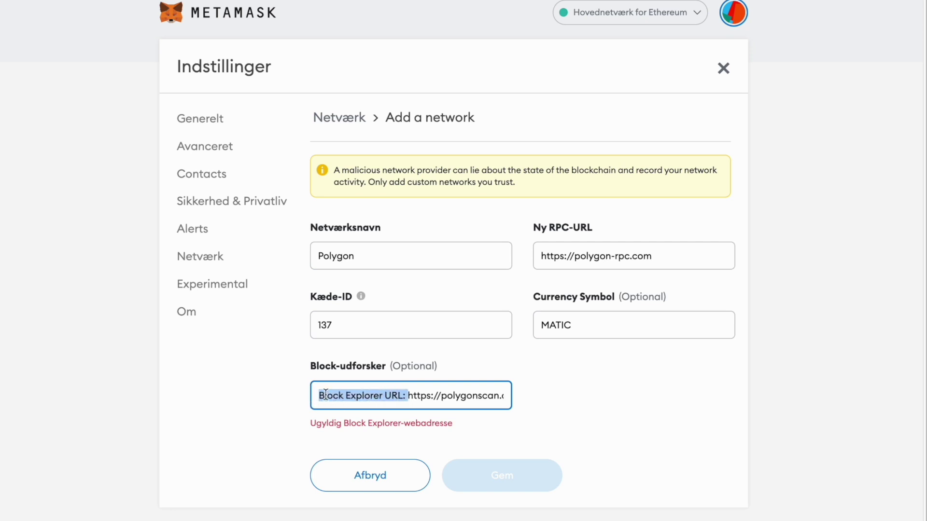
key(BackSpace)
click(511, 474)
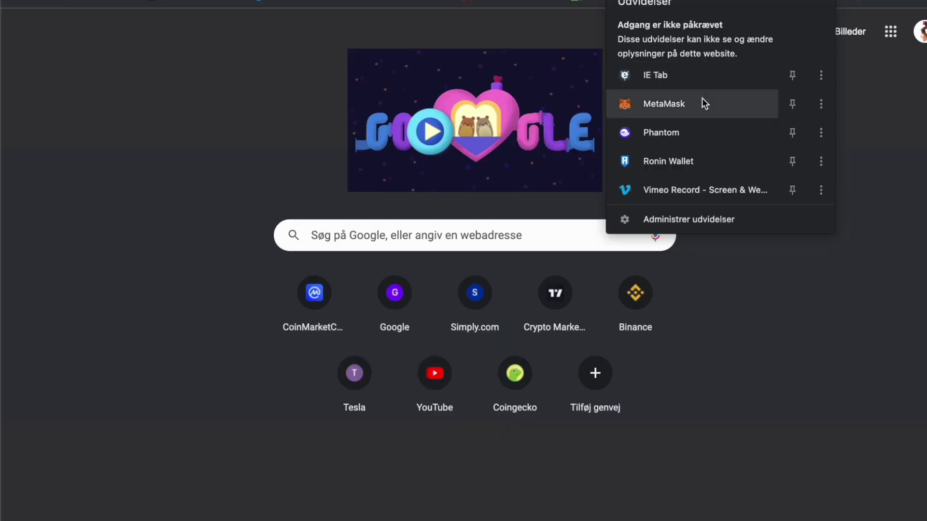
Step: Unlock the wallet with its password, switch to Polygon, and start a new MATIC send
click(702, 103)
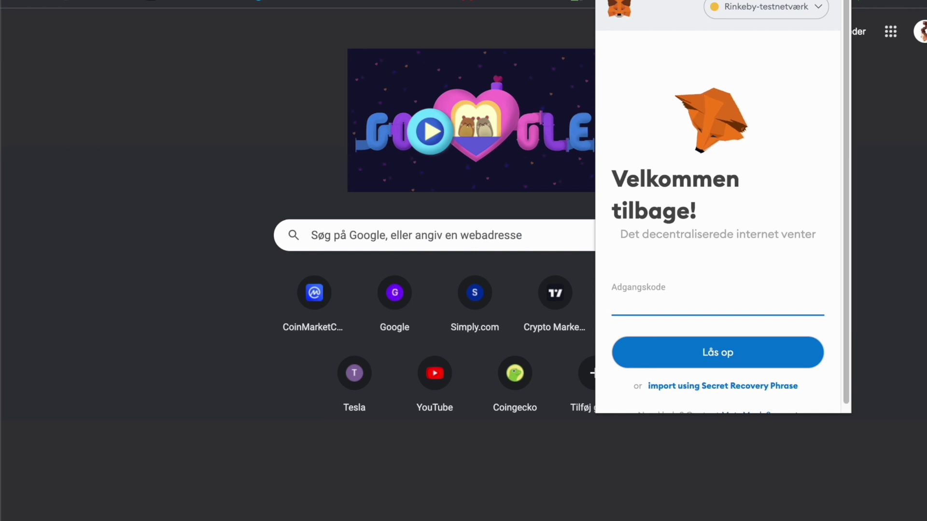
text(••••)
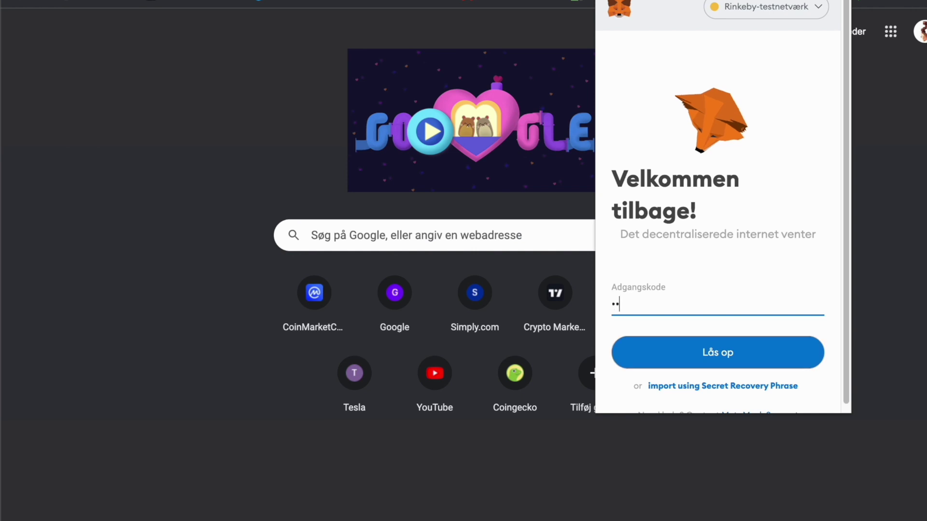
text(••••••••••)
key(Return)
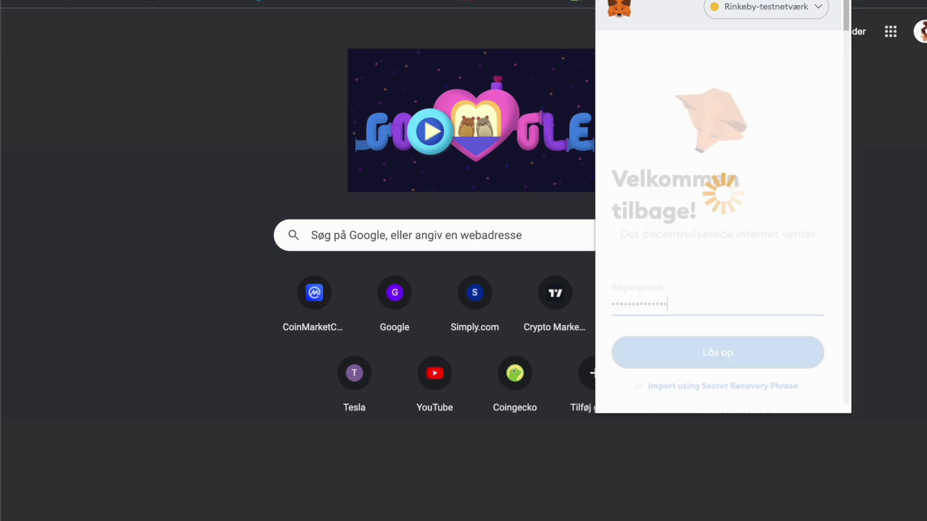
click(757, 15)
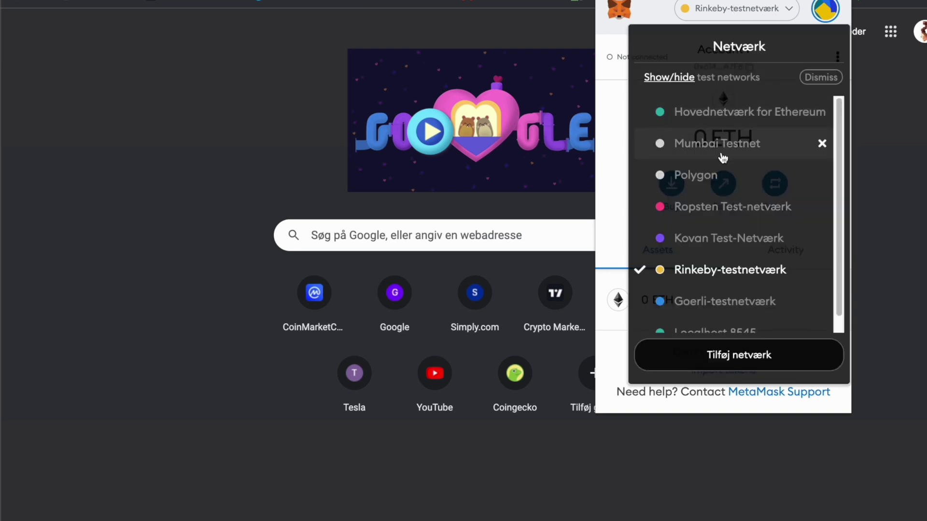
click(720, 172)
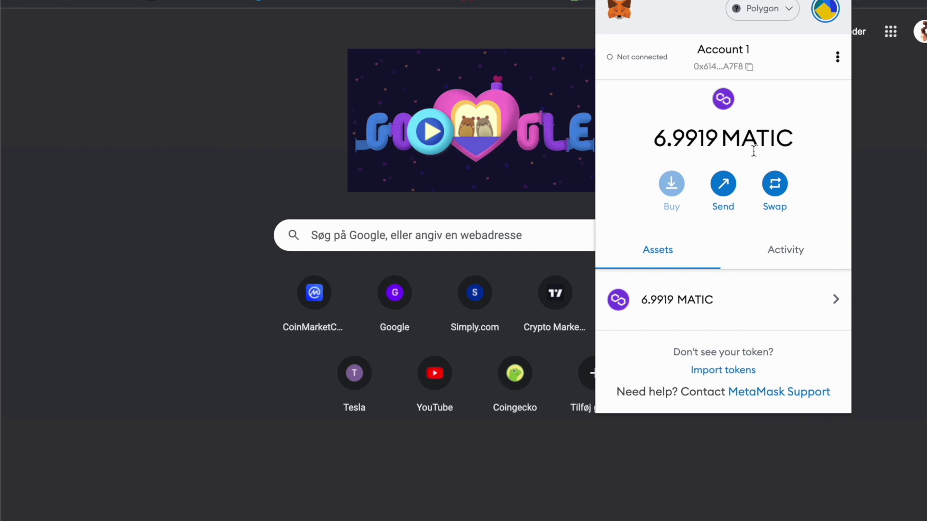
click(731, 192)
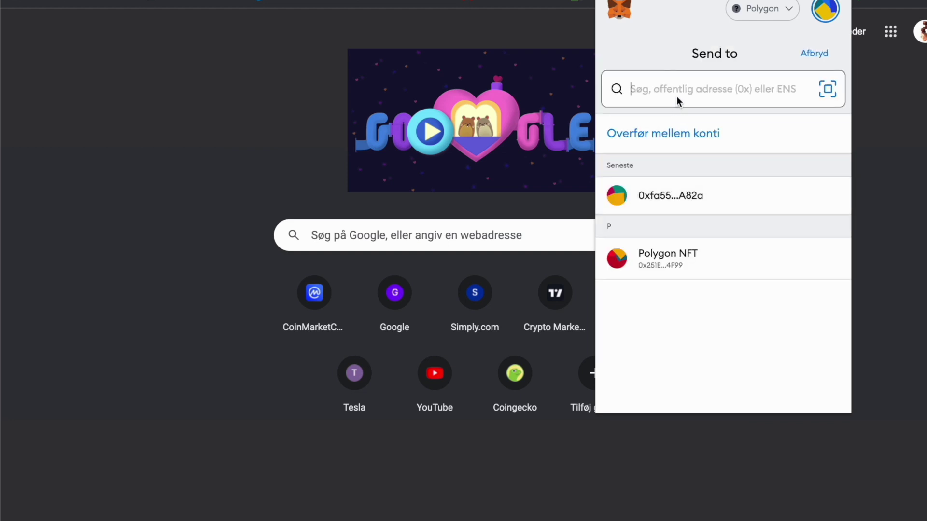
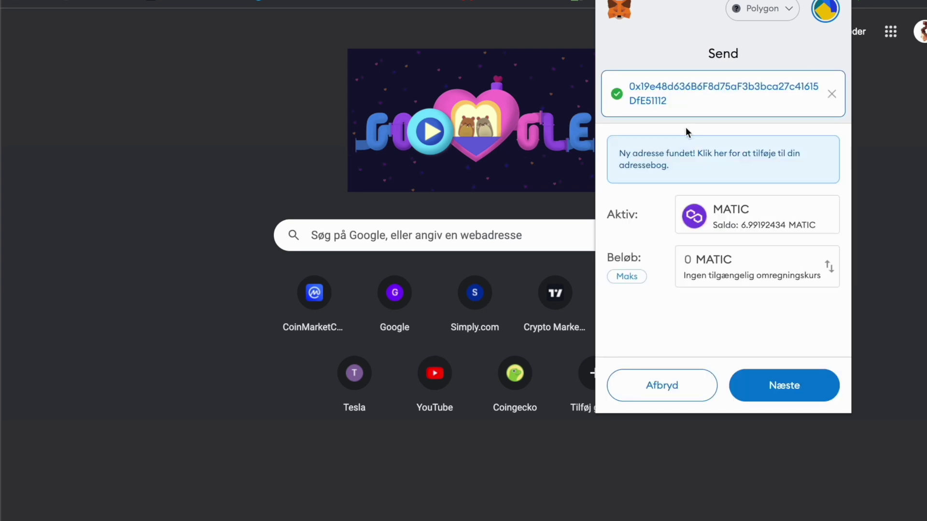
Step: Paste the recipient address, enter amount 1, and confirm sending 1 MATIC
click(690, 259)
text(1)
click(756, 384)
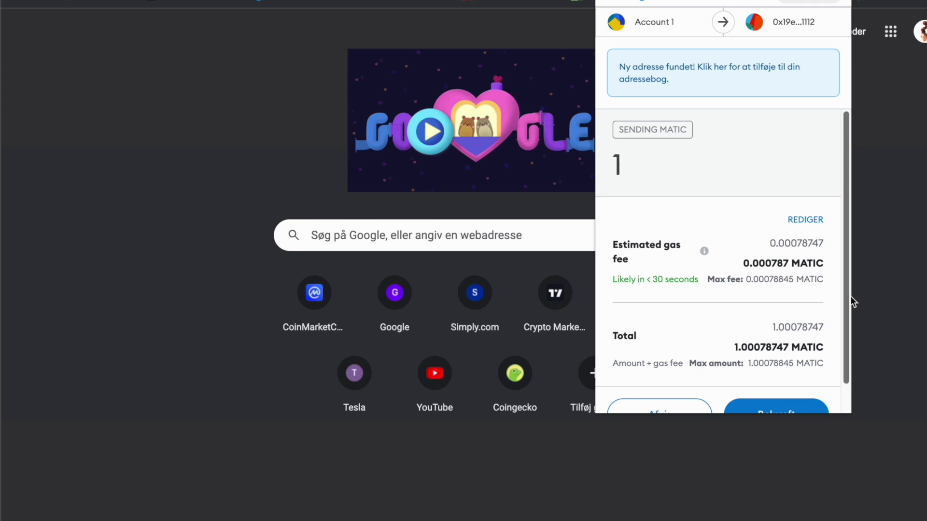
scroll(848, 296, down, 2)
click(777, 386)
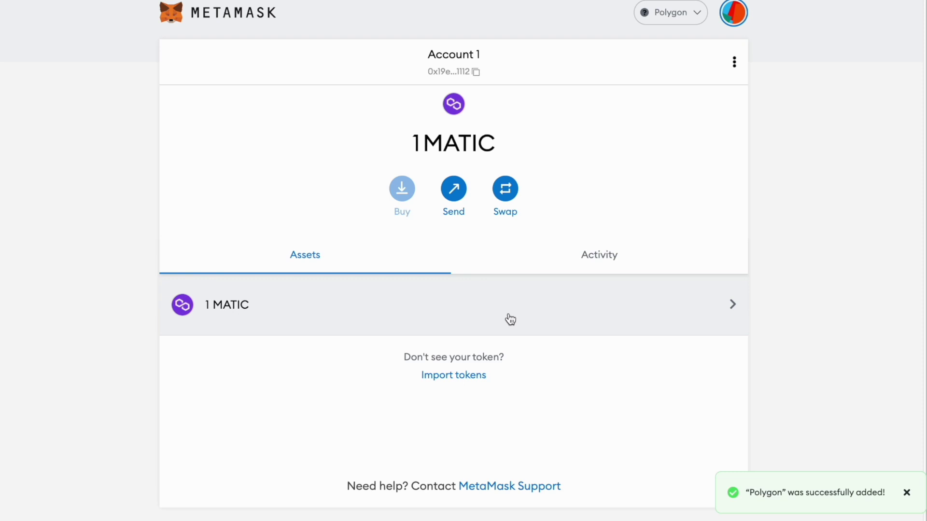
Step: Switch the wallet to Hovednetværk for Ethereum (Ethereum main network), showing 0 ETH
mouse_move(459, 80)
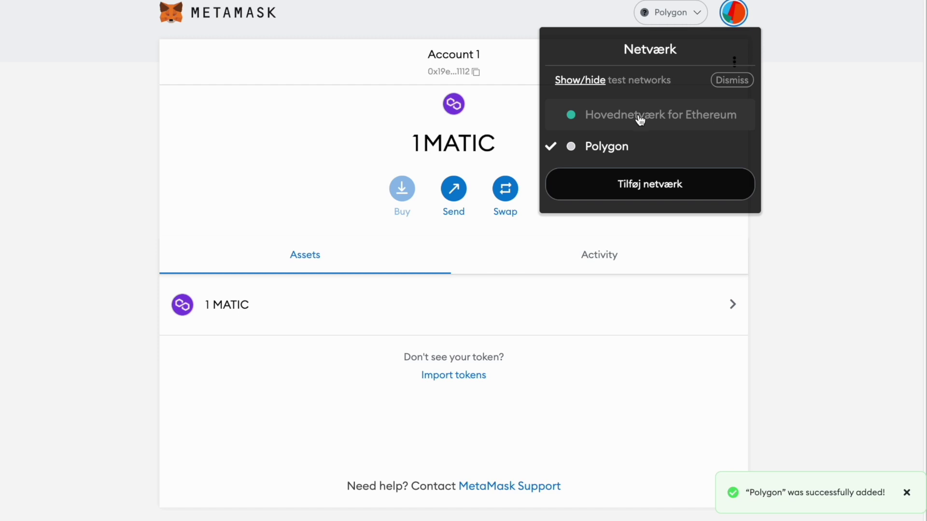
click(640, 119)
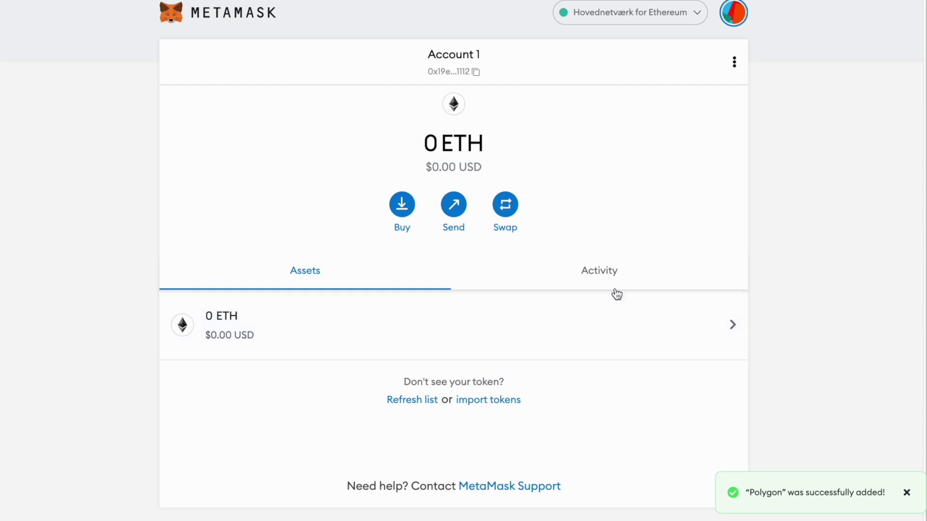
Step: Search 'matic' and import the Matic Network Token (MATIC), then return to the asset list
click(502, 401)
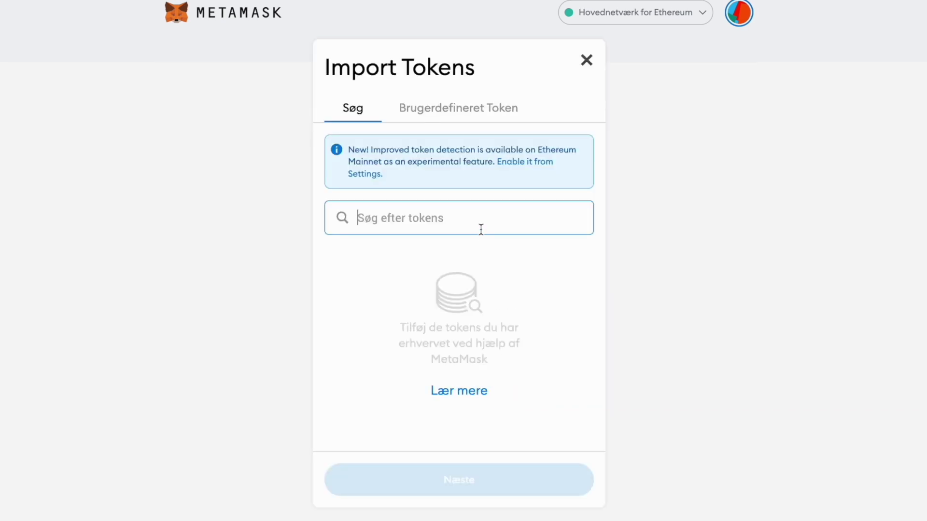
text(matic)
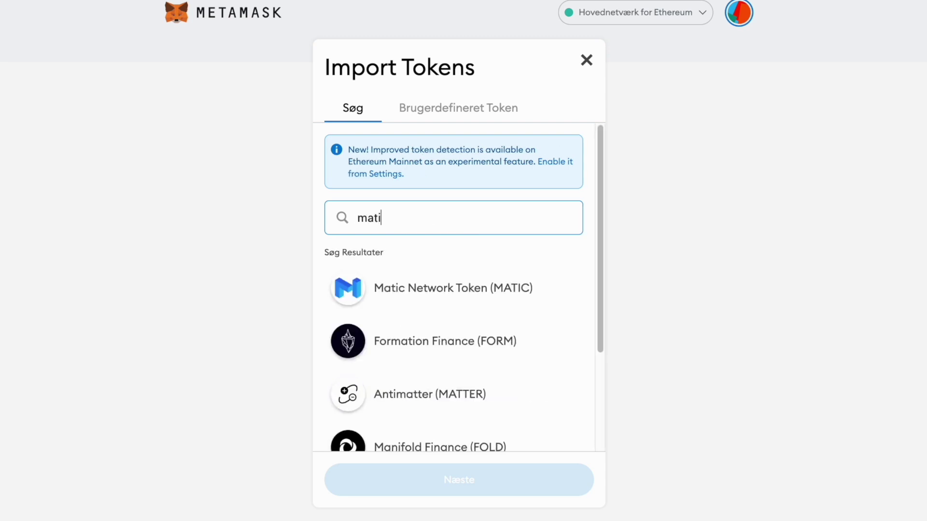
click(425, 291)
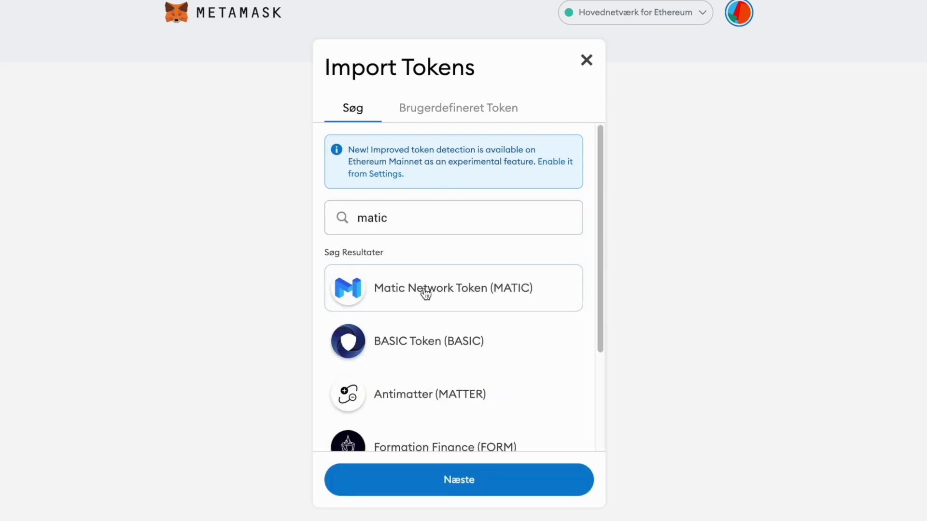
click(453, 477)
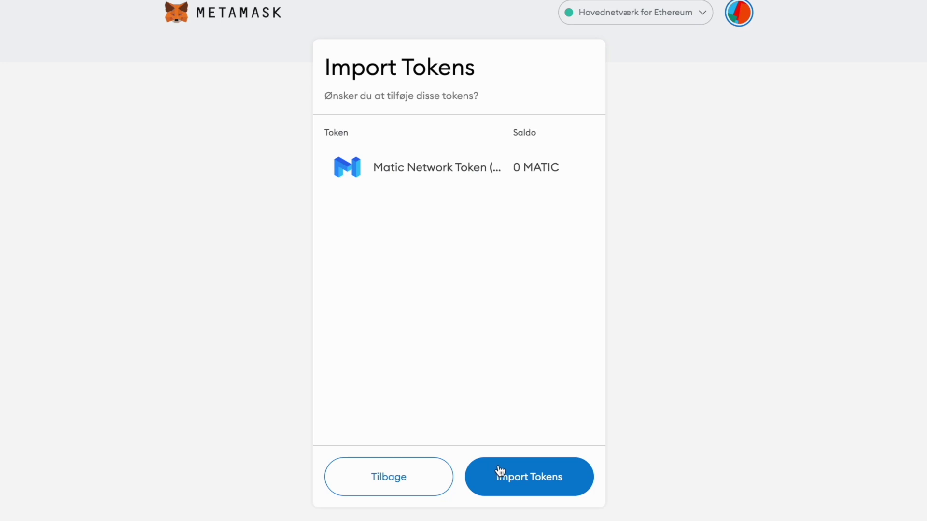
click(518, 475)
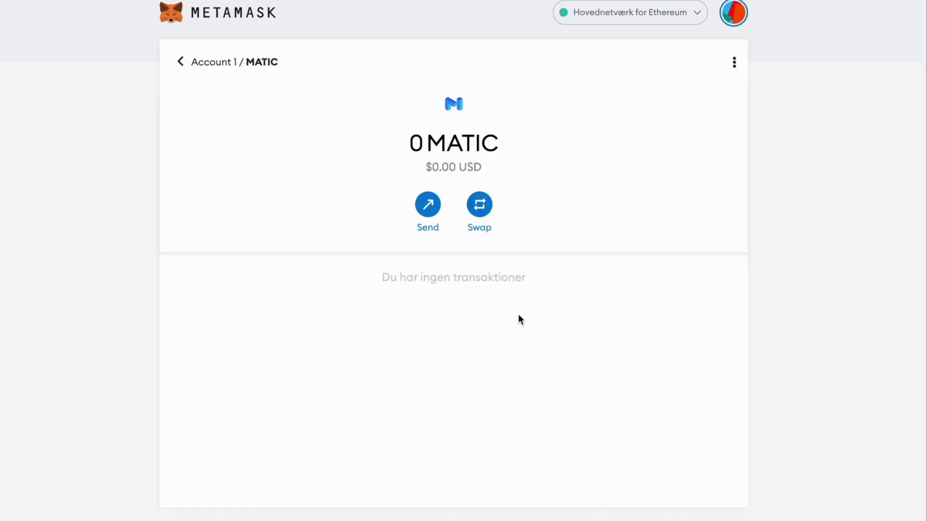
click(182, 63)
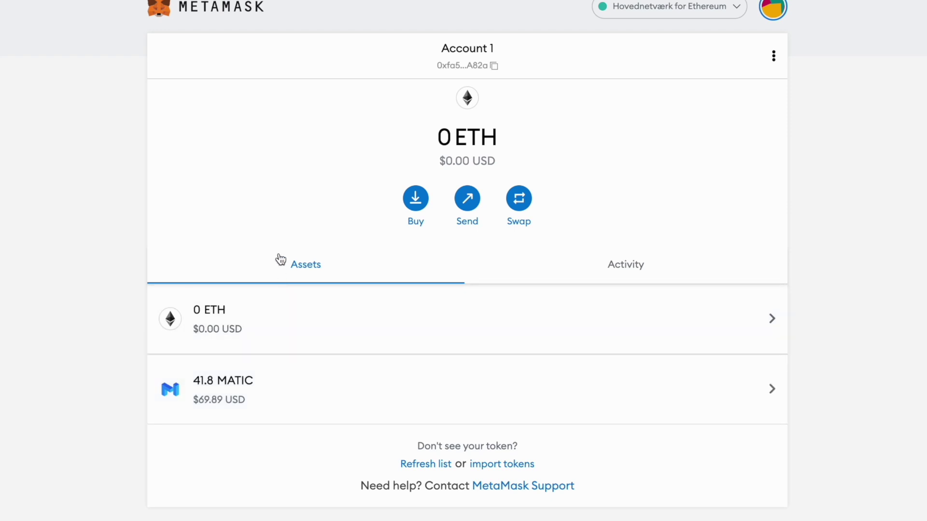
Step: Check Activity, then open the MATIC asset page showing 41.8 MATIC and no transactions
click(581, 266)
click(340, 275)
click(305, 385)
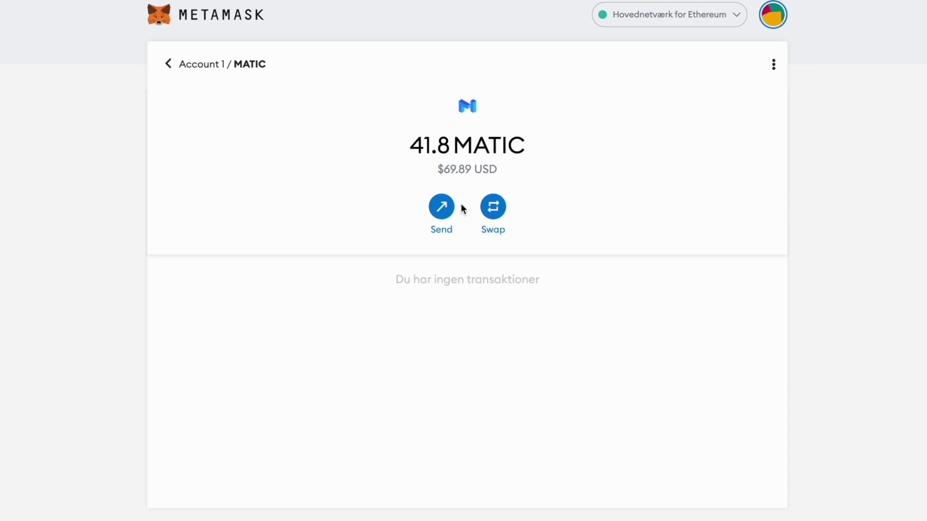
click(734, 22)
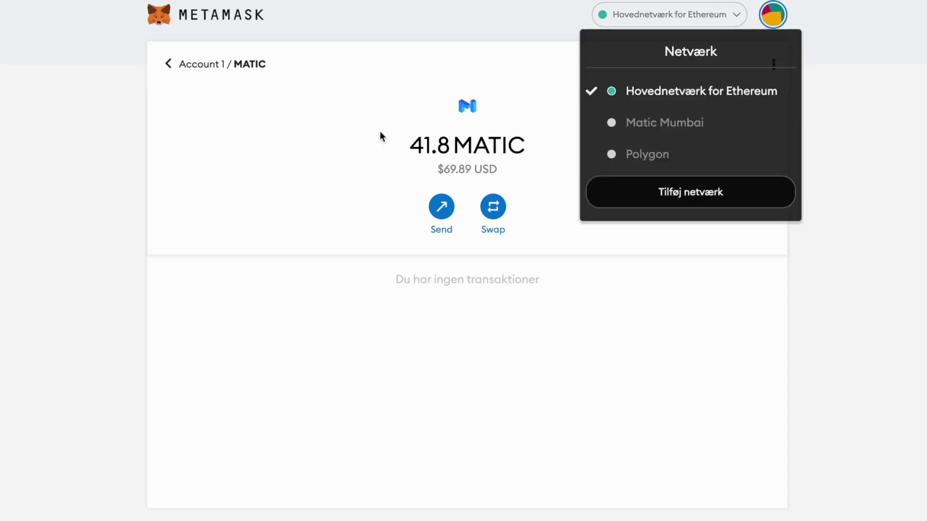
click(385, 133)
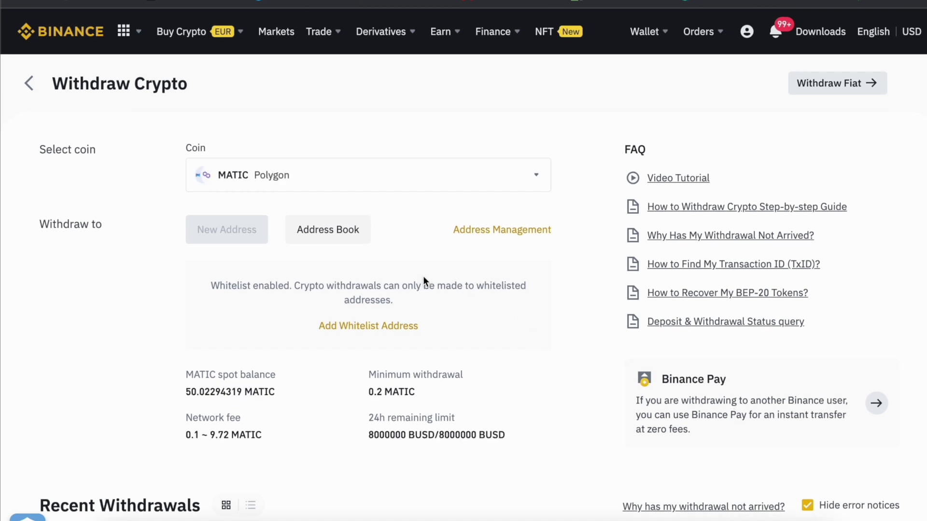
Step: Withdraw 12 MATIC on Polygon to the 'Metamask test wallet' address and complete both confirmations
mouse_move(314, 492)
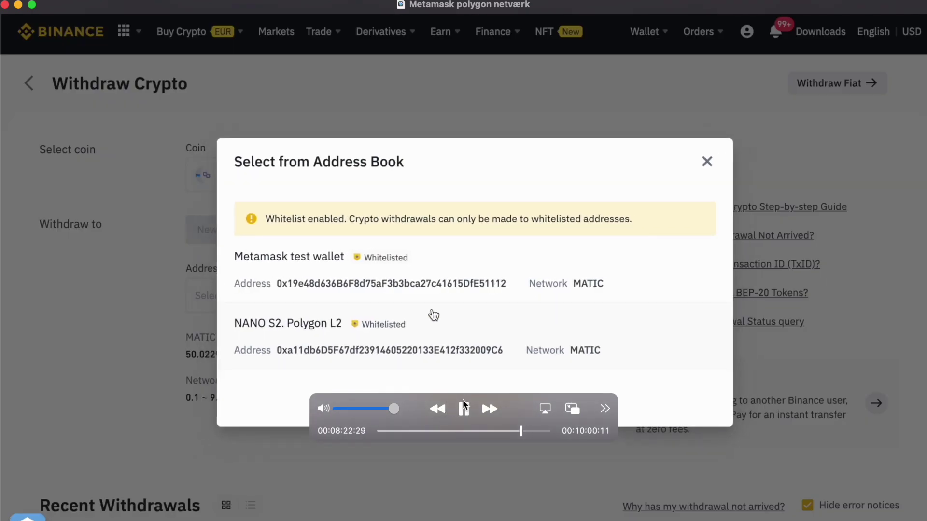
click(462, 405)
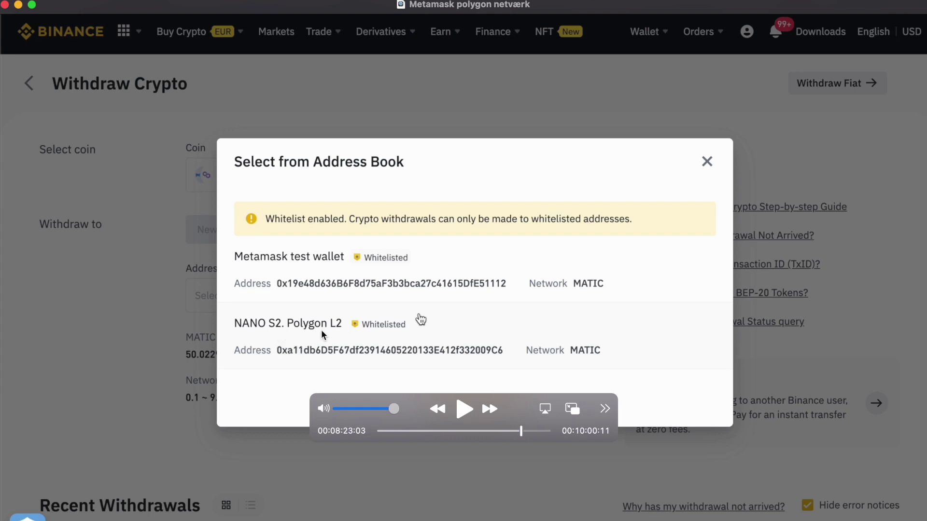
click(463, 412)
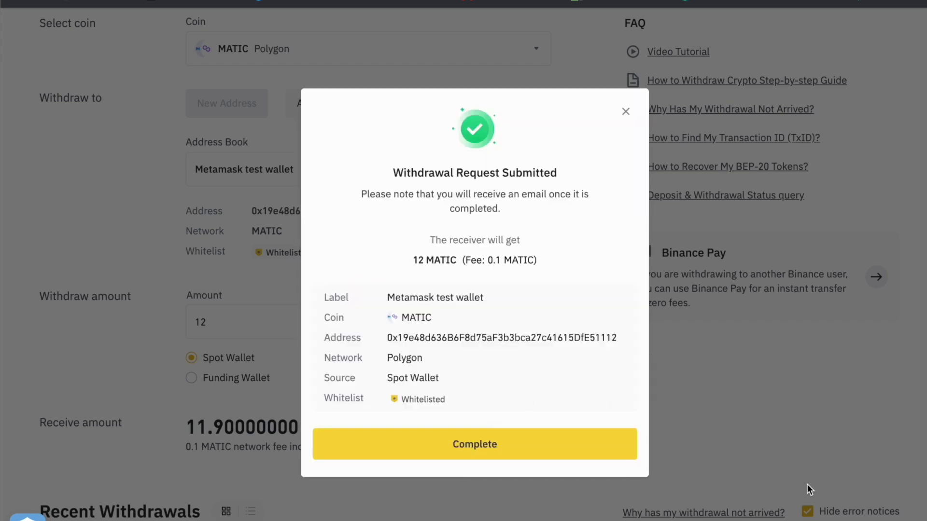
click(483, 440)
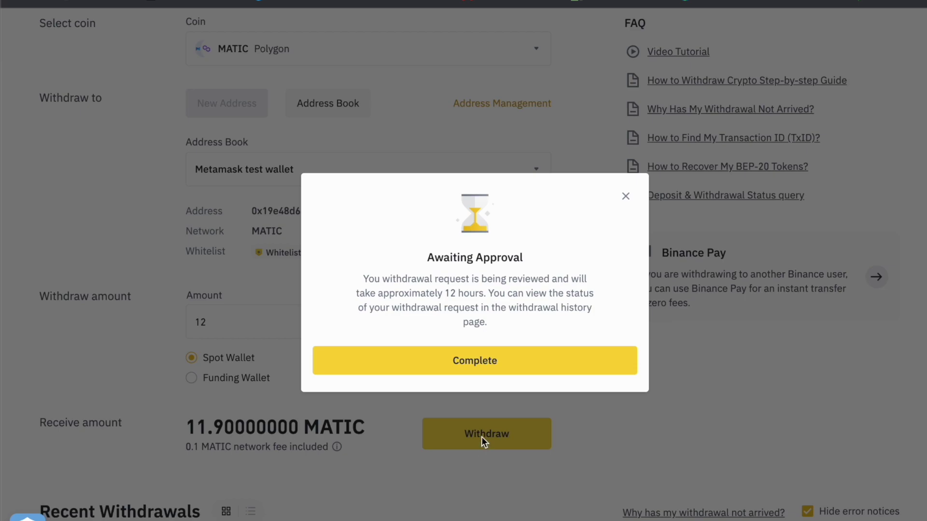
click(492, 372)
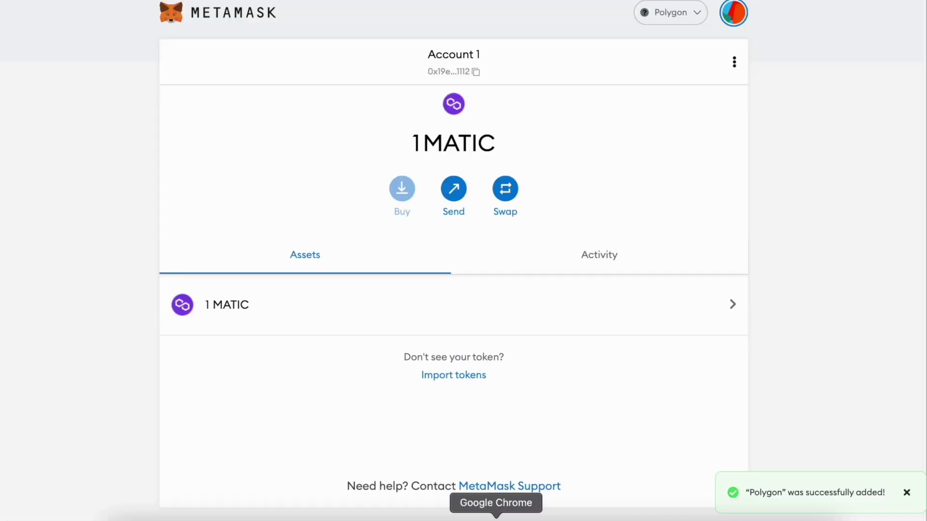
Step: Bring up the Binance Withdraw window and scroll to Recent Withdrawals showing the 11.9 MATIC transfer
right_click(495, 519)
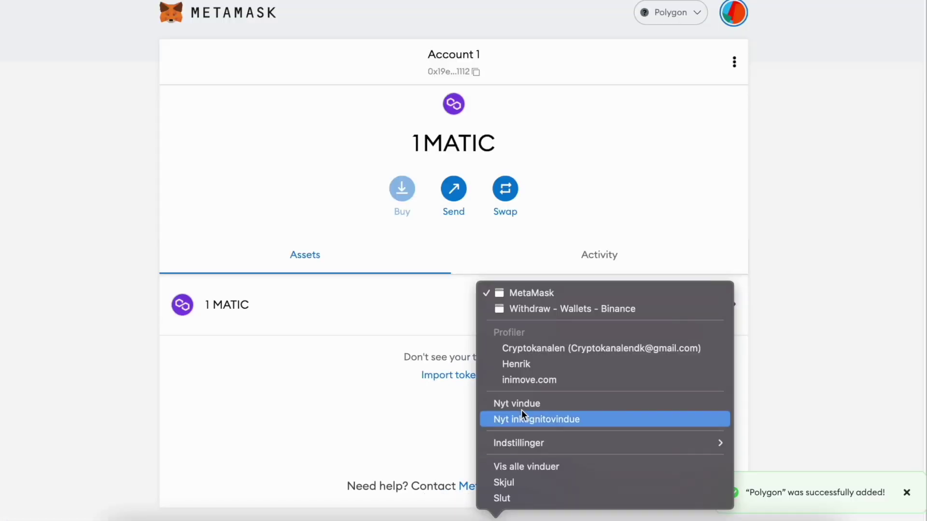
click(543, 363)
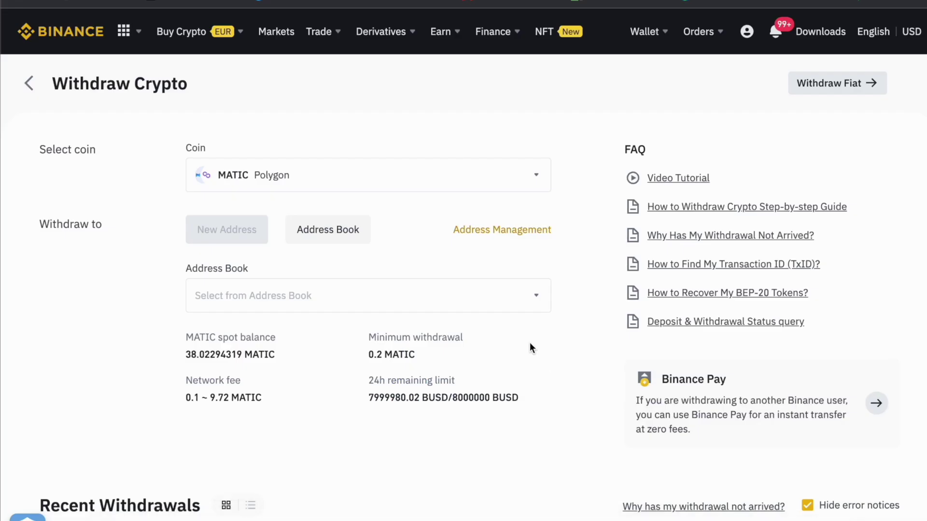
scroll(482, 367, down, 3)
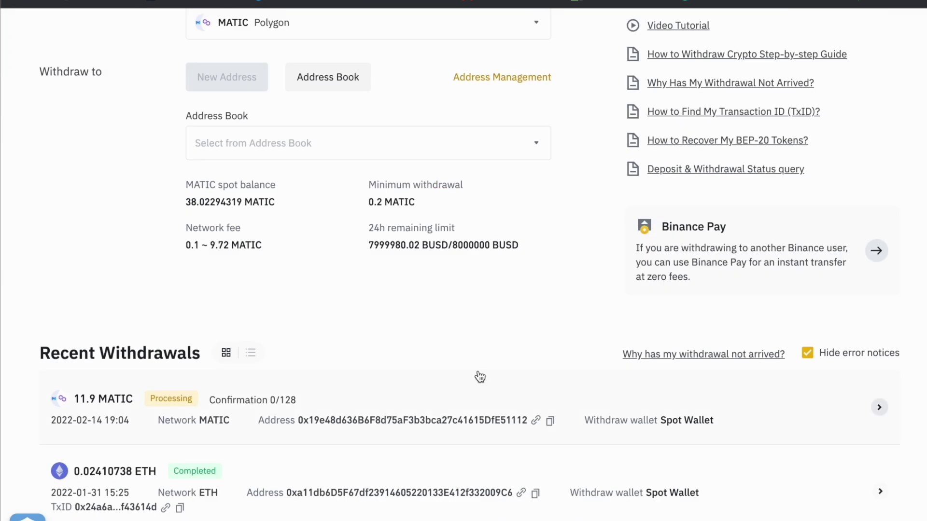
mouse_move(476, 321)
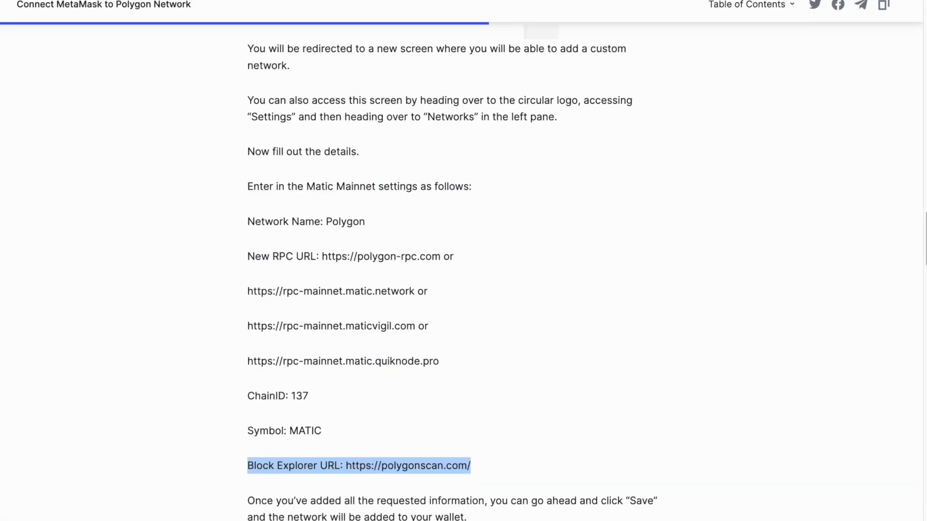
click(465, 405)
mouse_move(242, 389)
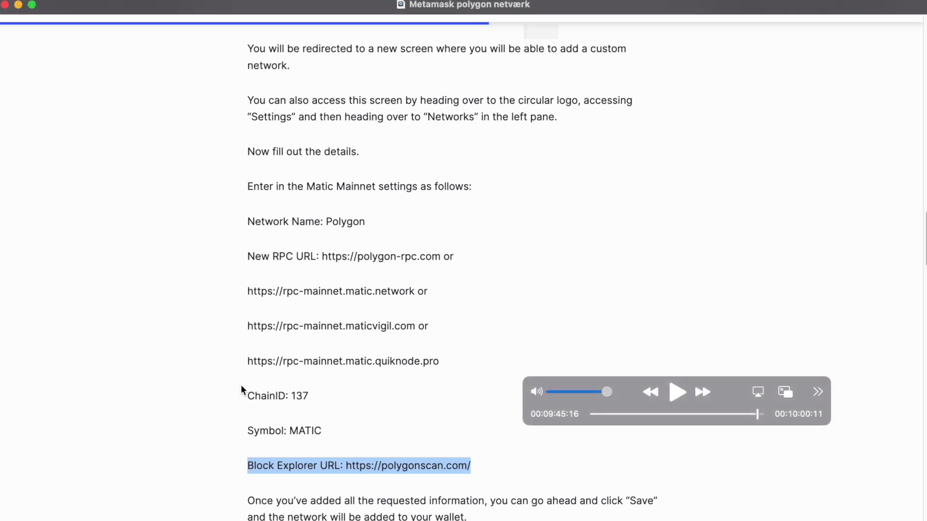